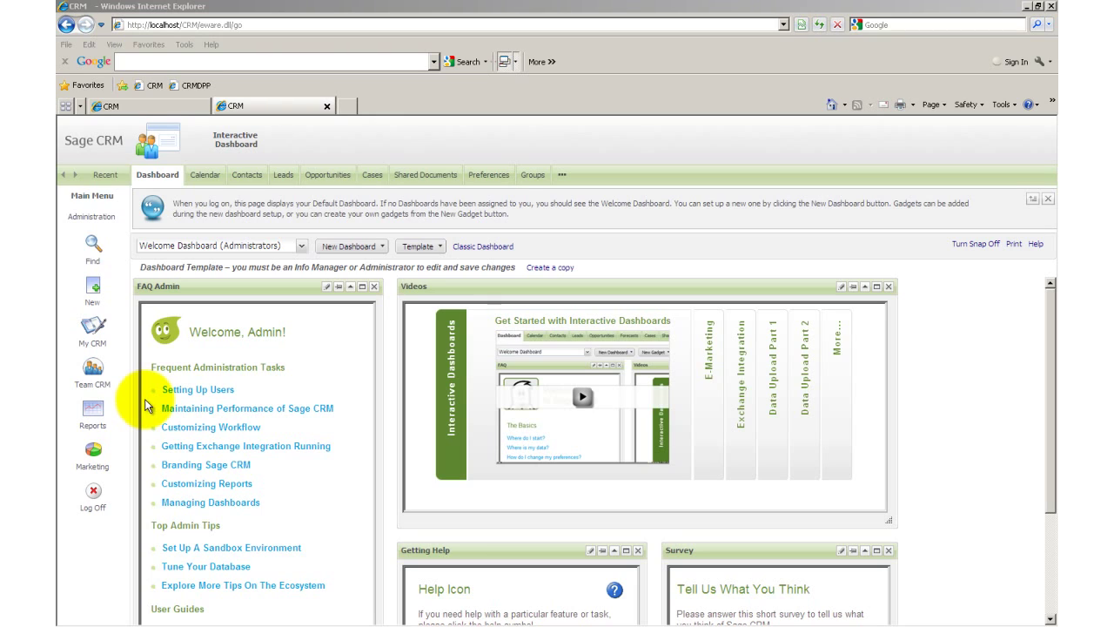
# - Open the Translations page within the Customization area of Administration
pyautogui.click(102, 228)
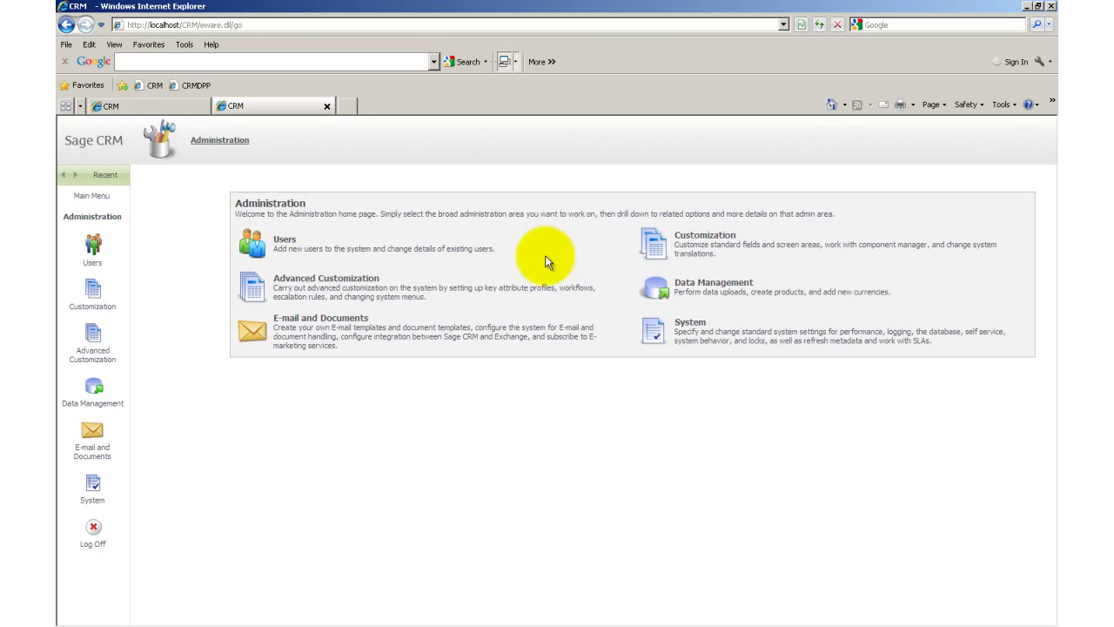
pyautogui.click(642, 258)
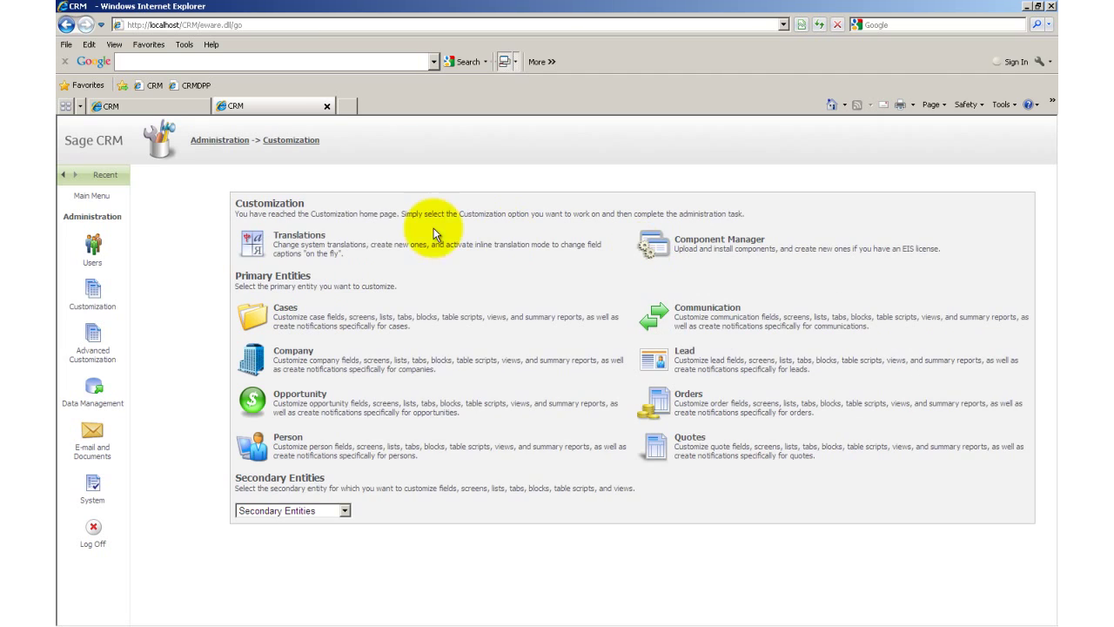
pyautogui.click(263, 252)
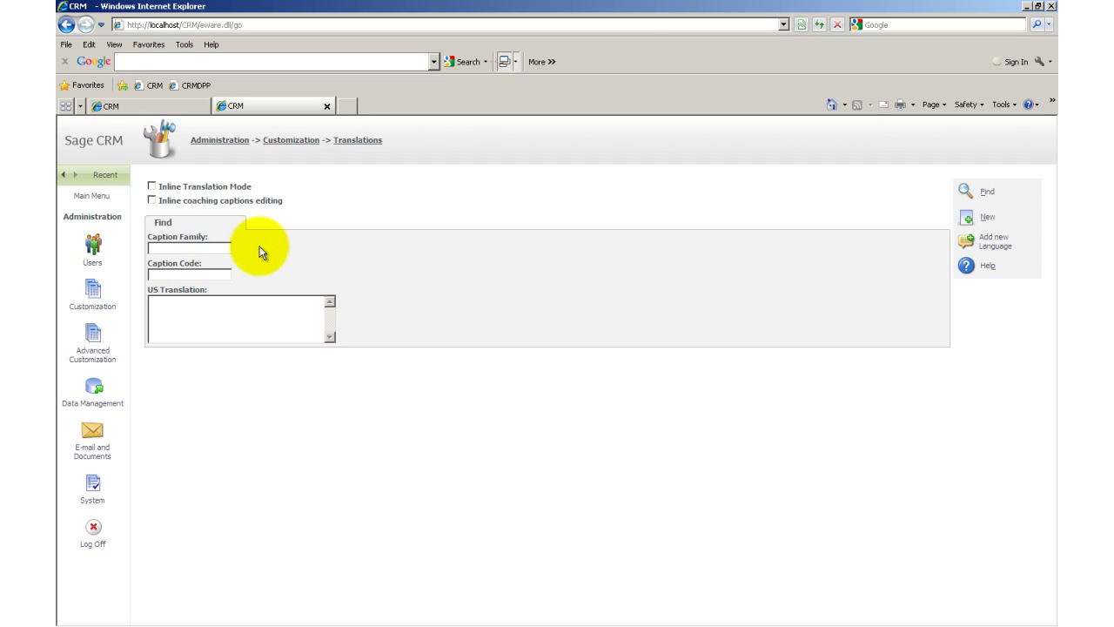
# - Try Inline Translation Mode on the headings of the recent list and switch the mode off again
pyautogui.click(151, 187)
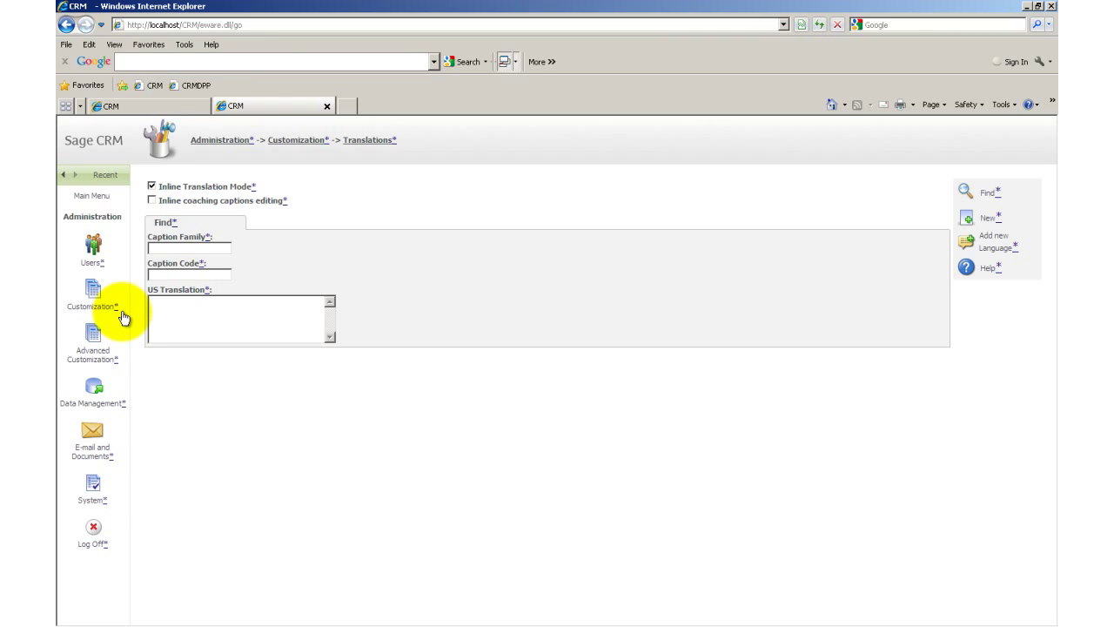
pyautogui.click(105, 179)
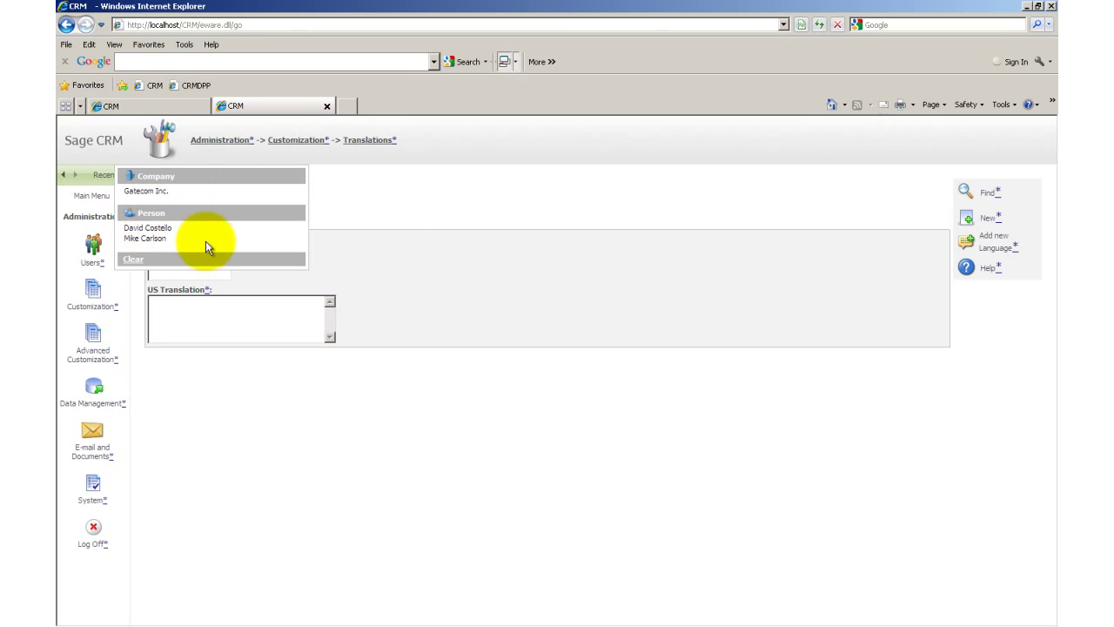
pyautogui.click(400, 250)
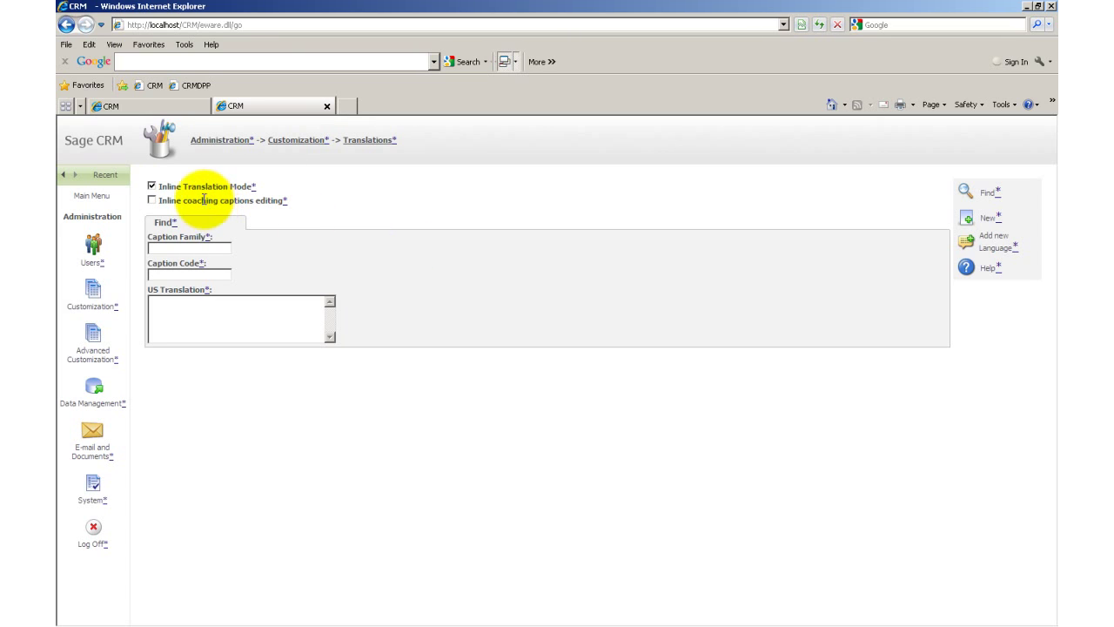
pyautogui.click(152, 187)
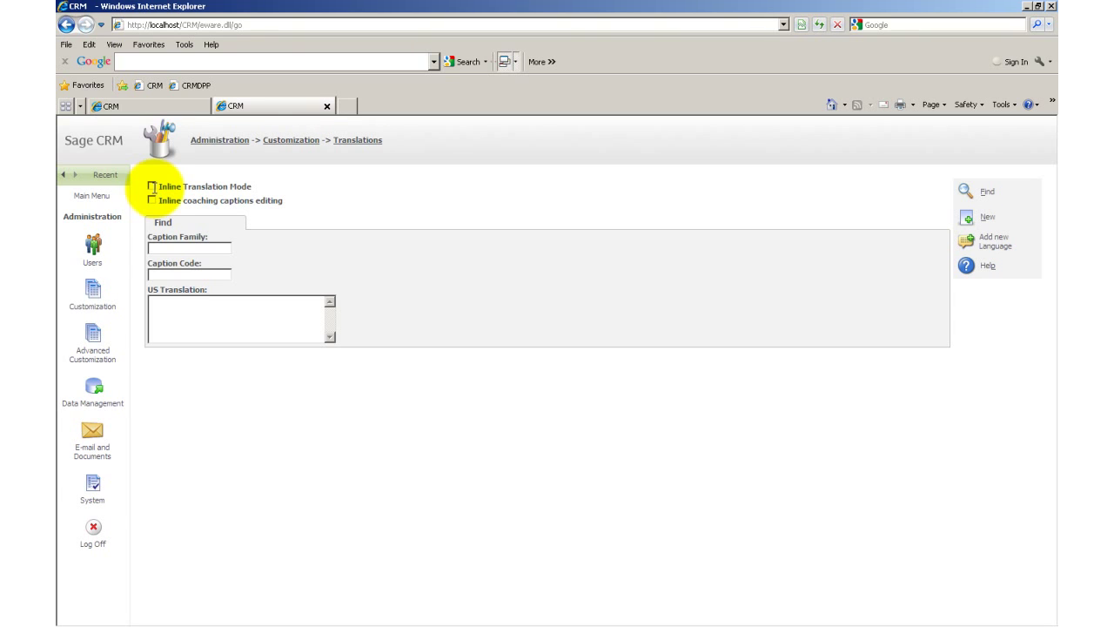
# - Check the recent list's headings and search the translations for the US translation Company
pyautogui.click(172, 306)
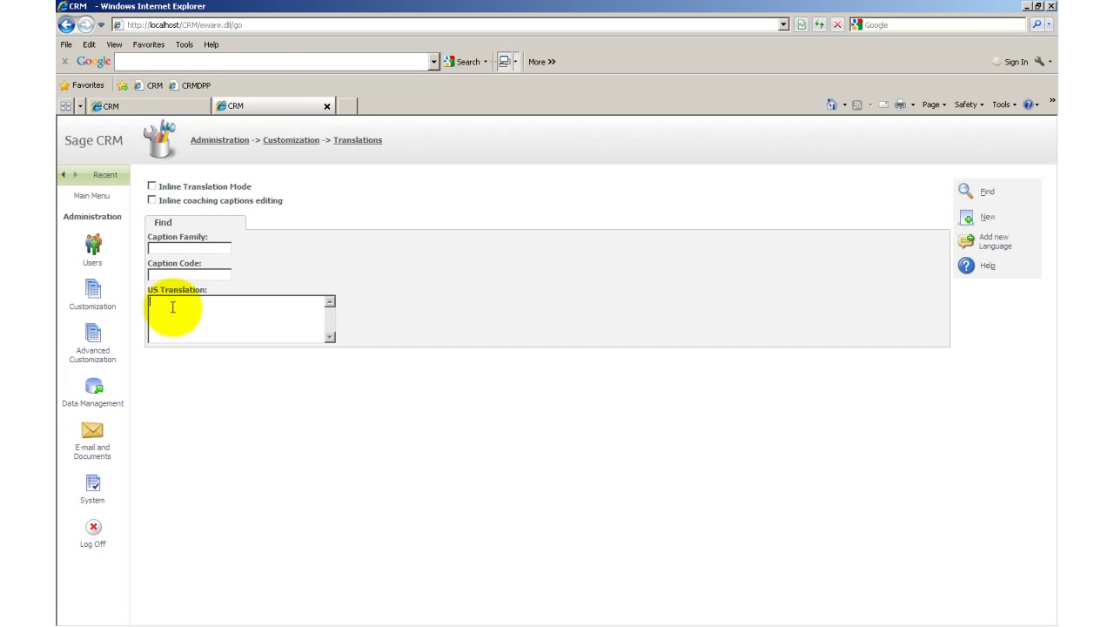
pyautogui.click(108, 178)
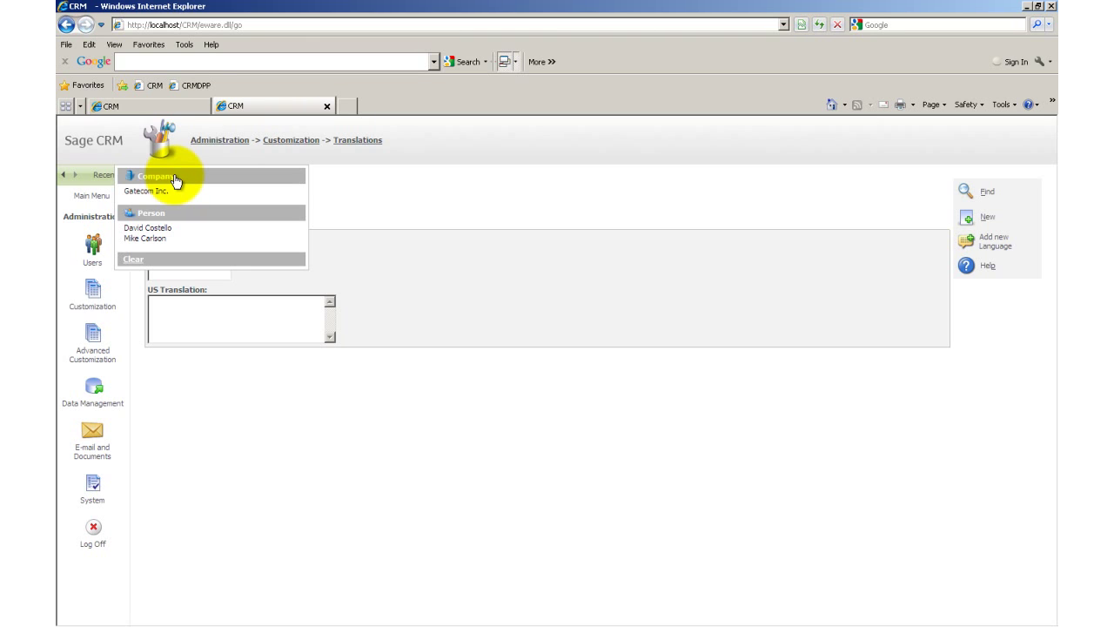
pyautogui.click(345, 198)
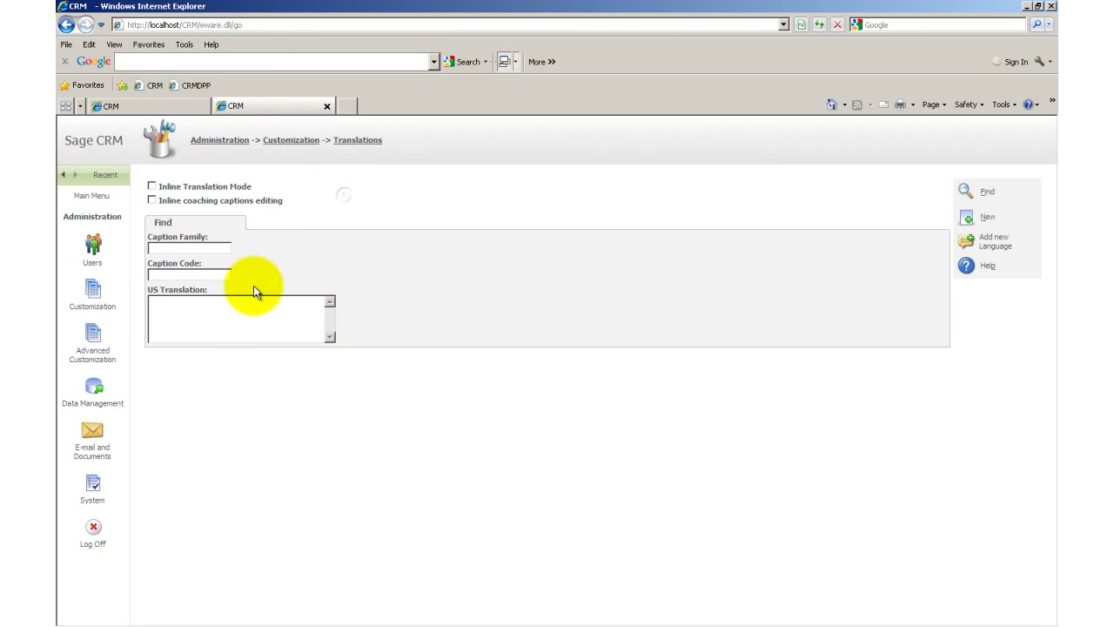
pyautogui.click(229, 306)
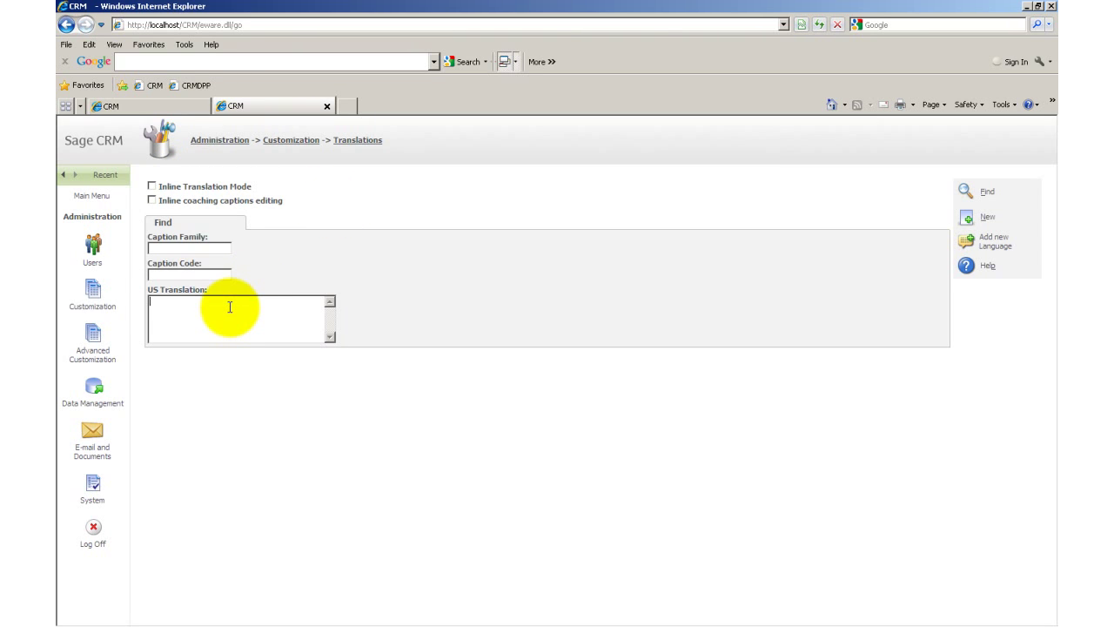
pyautogui.write('Company')
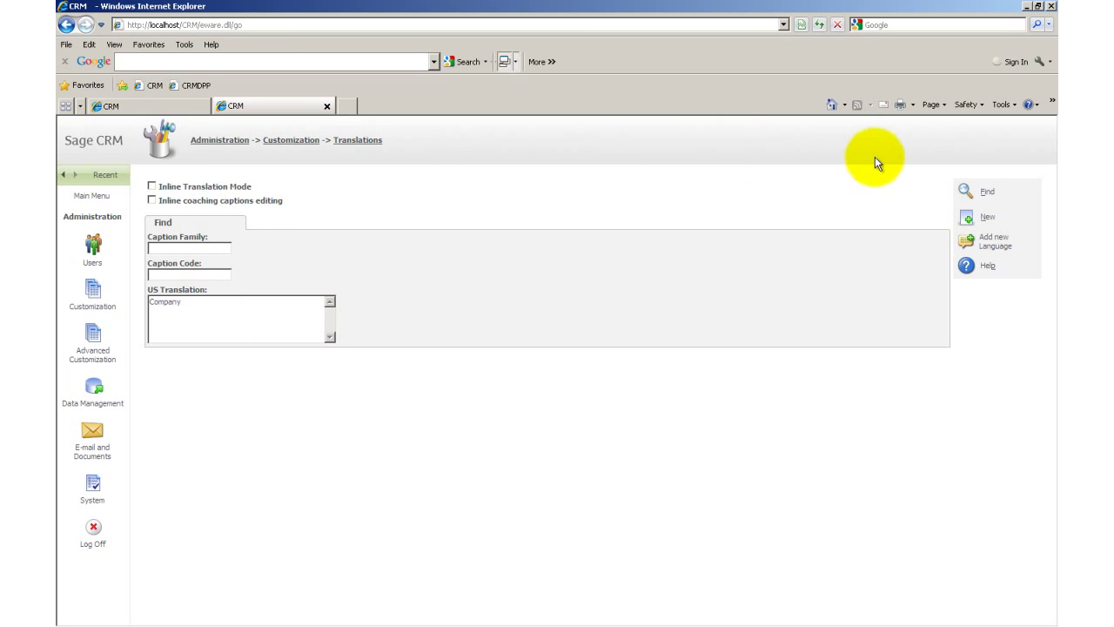
pyautogui.click(966, 194)
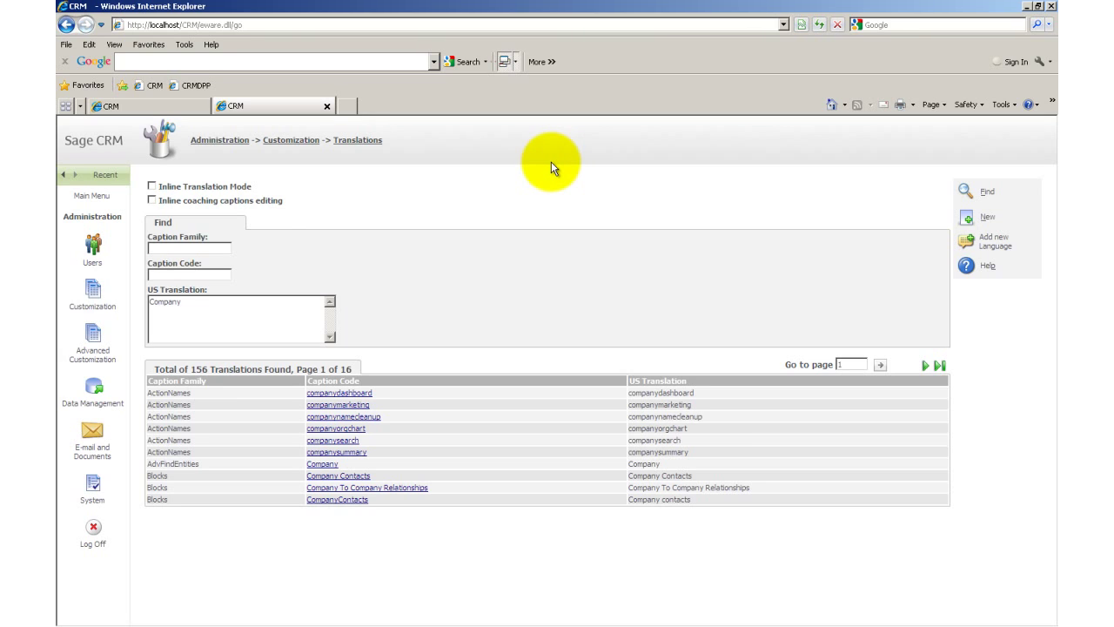
# - Search the translations by the caption family tabnames alone, and again narrowed to the US translation Find
pyautogui.click(190, 319)
pyautogui.moveTo(145, 314); pyautogui.dragTo(114, 311)
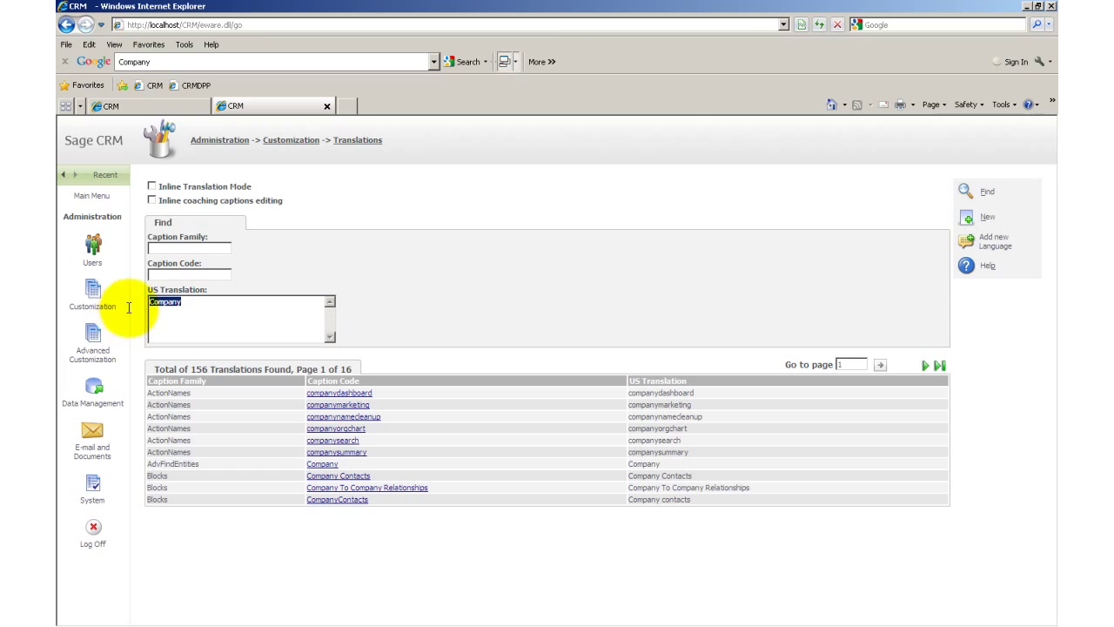
pyautogui.press('Delete')
pyautogui.moveTo(181, 220); pyautogui.dragTo(154, 226)
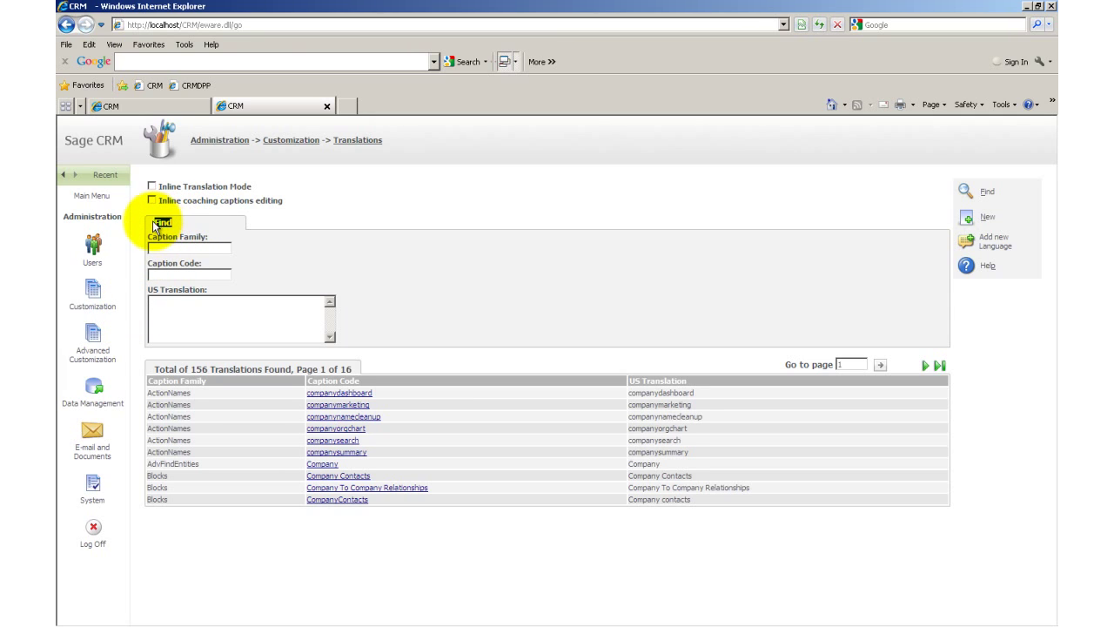
pyautogui.click(213, 250)
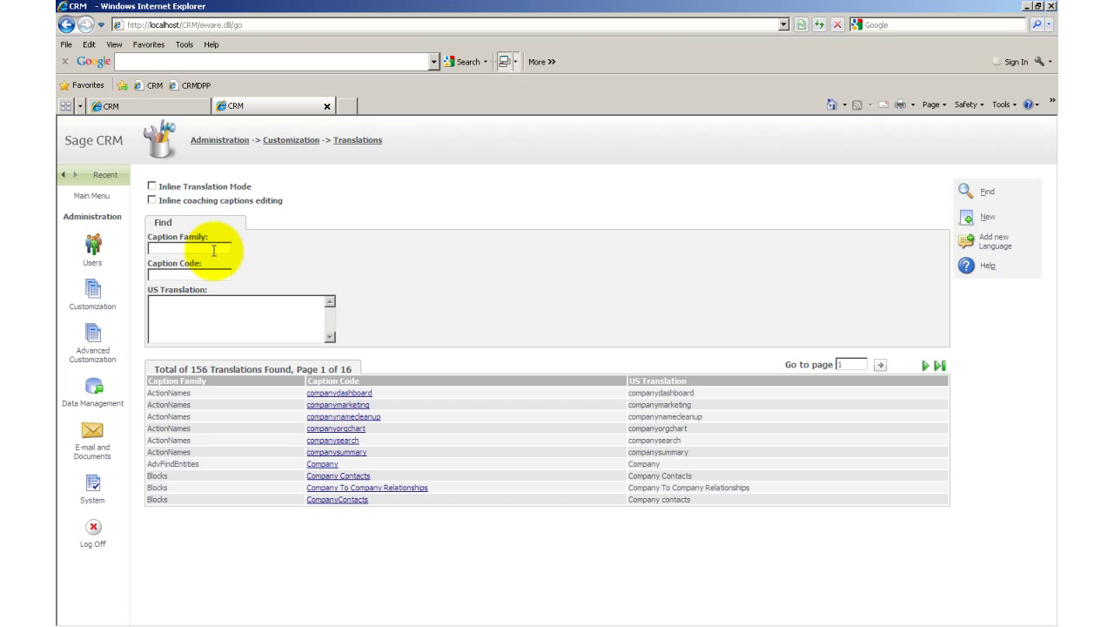
pyautogui.write('tabnames')
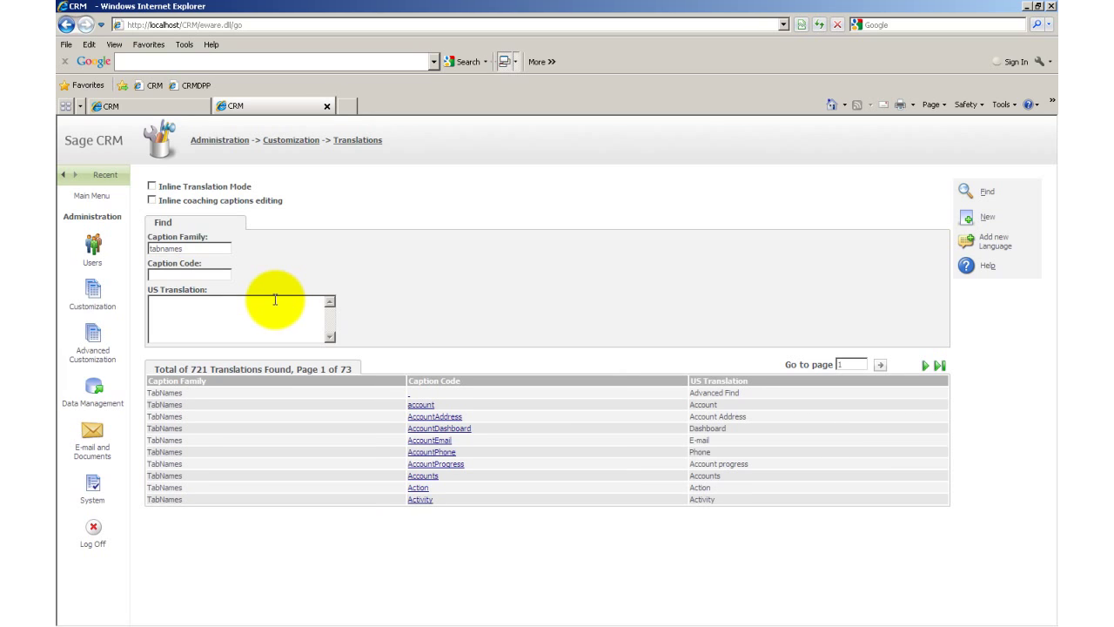
pyautogui.click(229, 301)
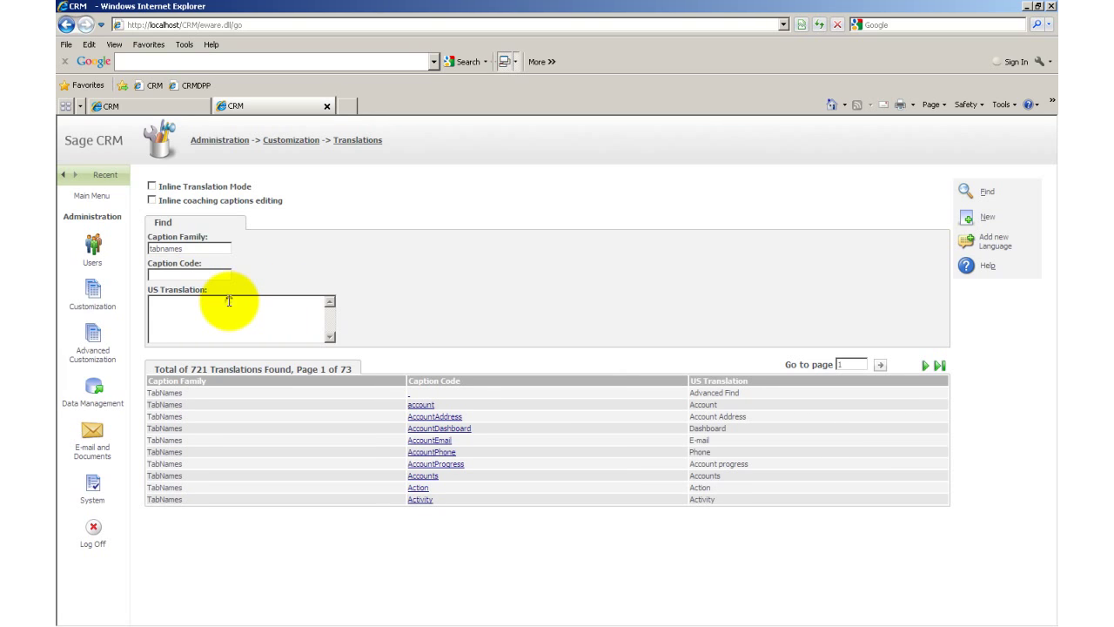
pyautogui.write('Find')
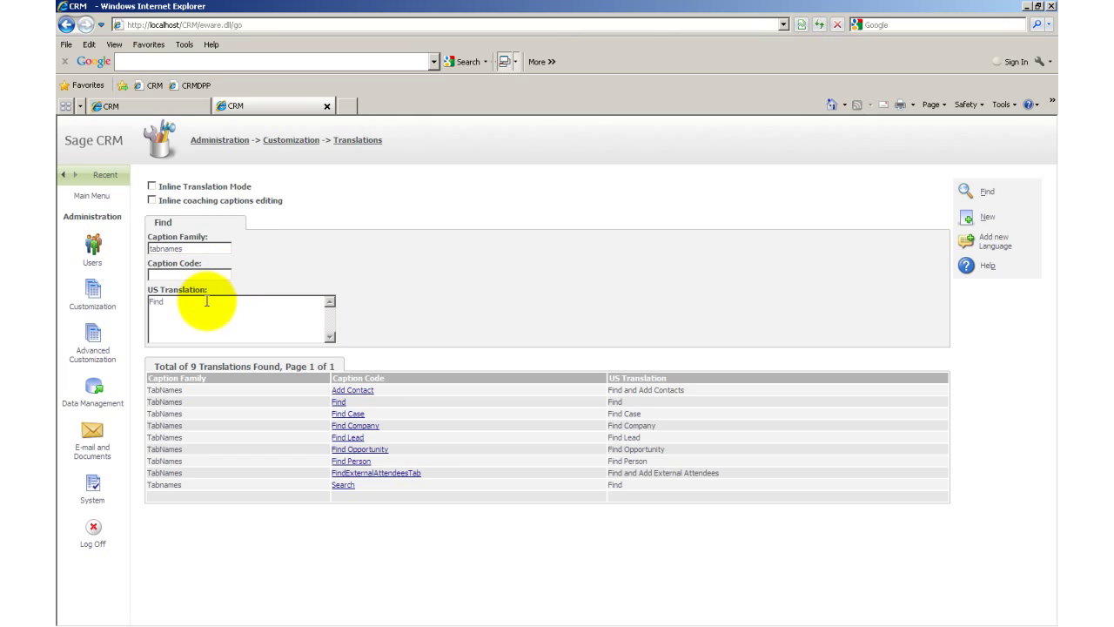
# - Search the translations for the caption family recent with the US translation Company
pyautogui.moveTo(195, 306); pyautogui.dragTo(150, 305)
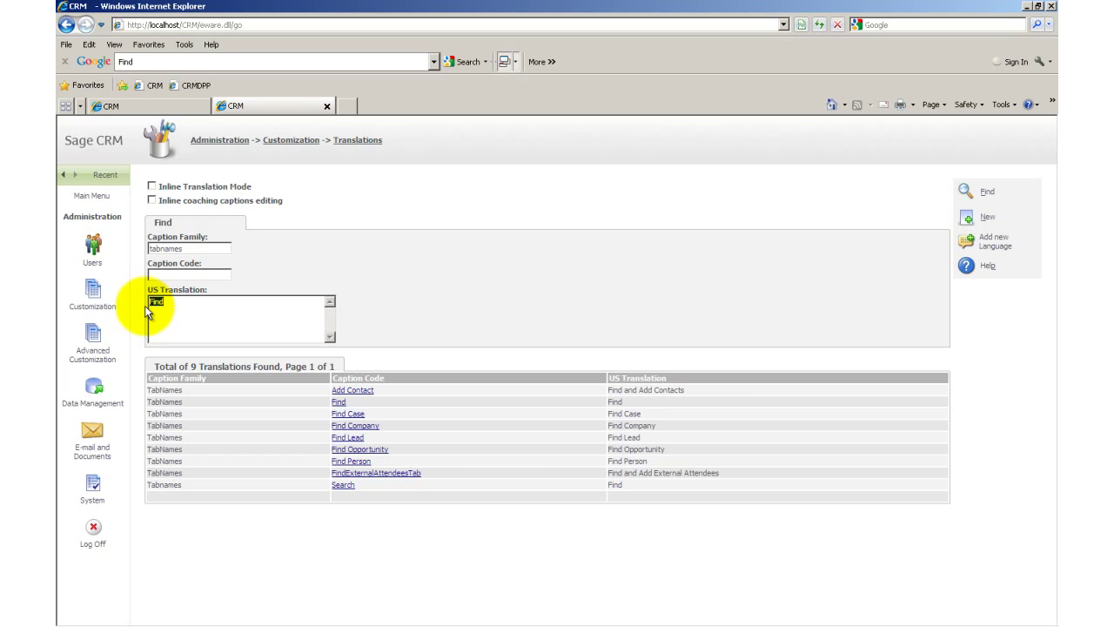
pyautogui.write('Comapny')
pyautogui.press('BackSpace')
pyautogui.press('BackSpace')
pyautogui.press('BackSpace')
pyautogui.write('pany')
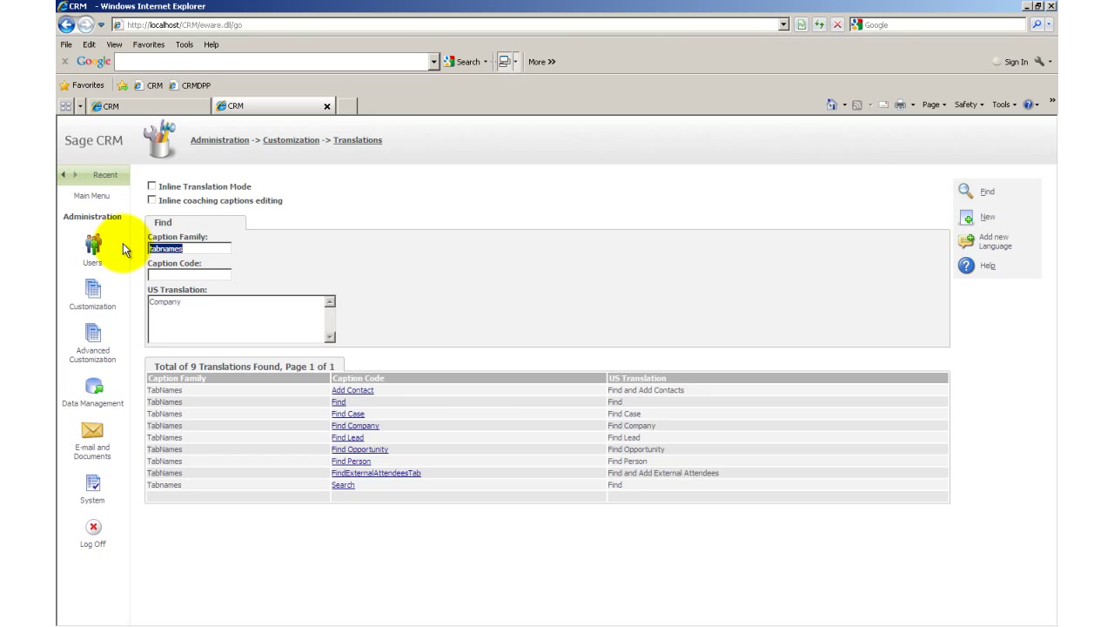
pyautogui.write('recent')
pyautogui.click(967, 193)
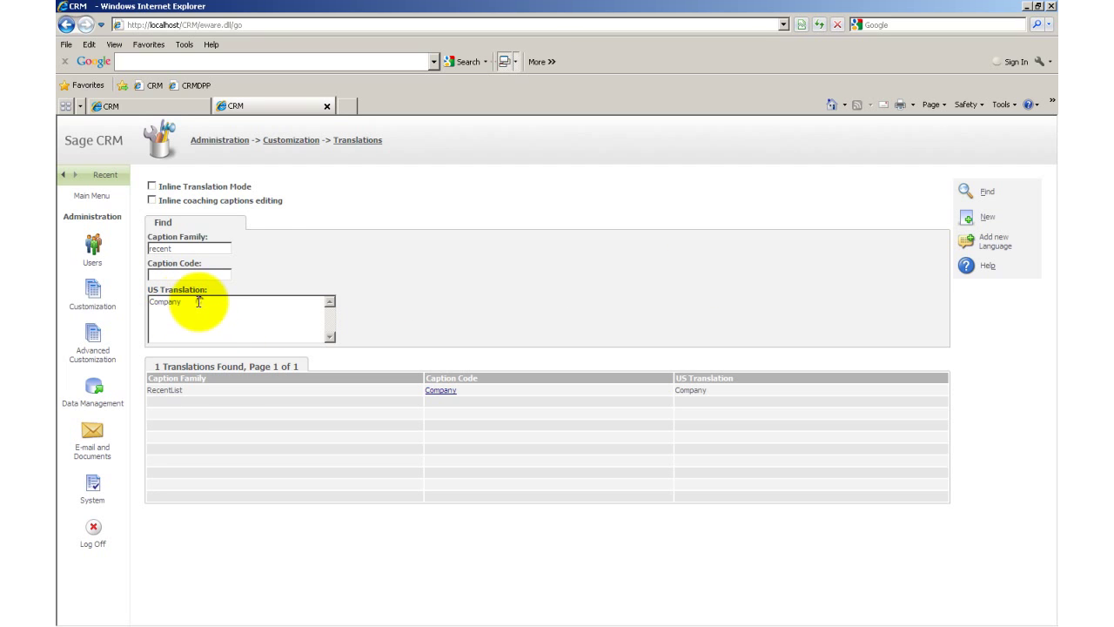
# - List all captions of the recent family without a US translation filter and open the Company caption for editing
pyautogui.moveTo(199, 301); pyautogui.dragTo(143, 304)
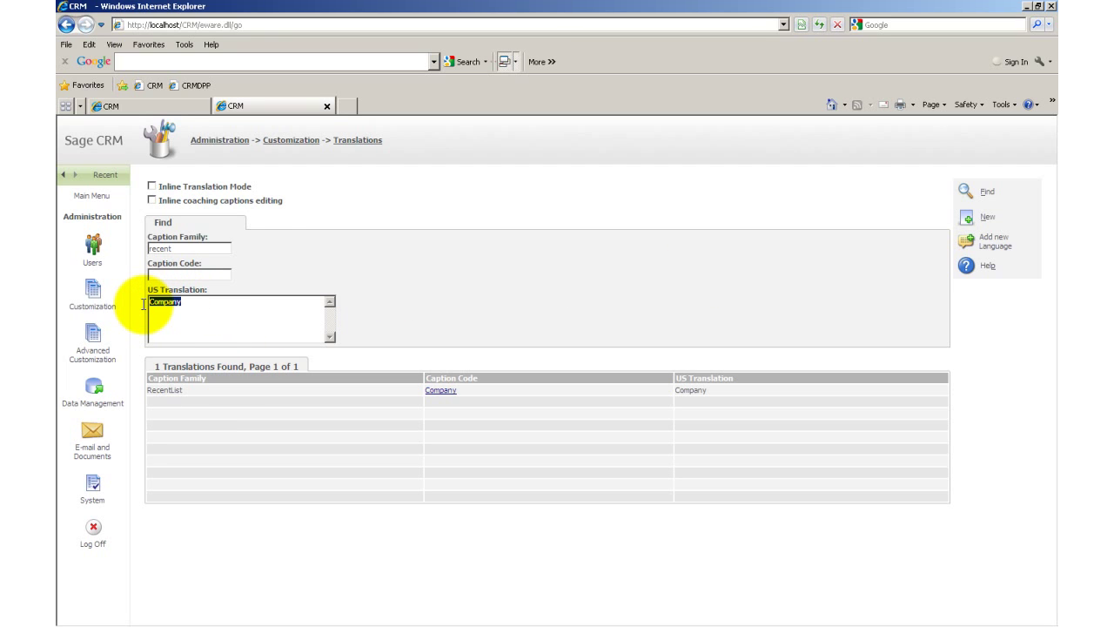
pyautogui.press('Delete')
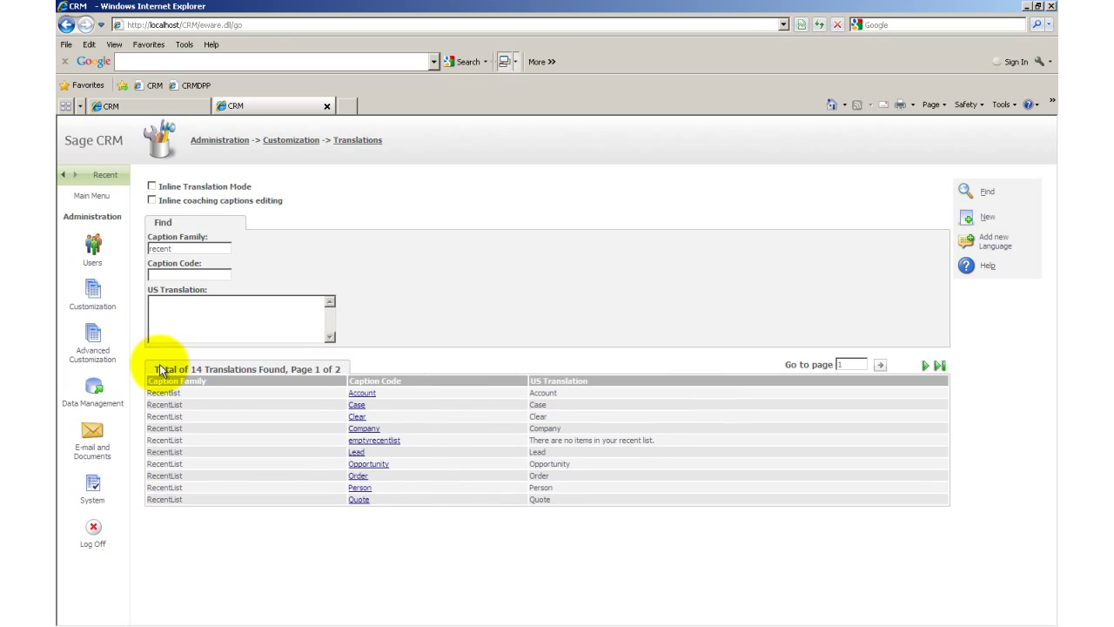
pyautogui.click(365, 430)
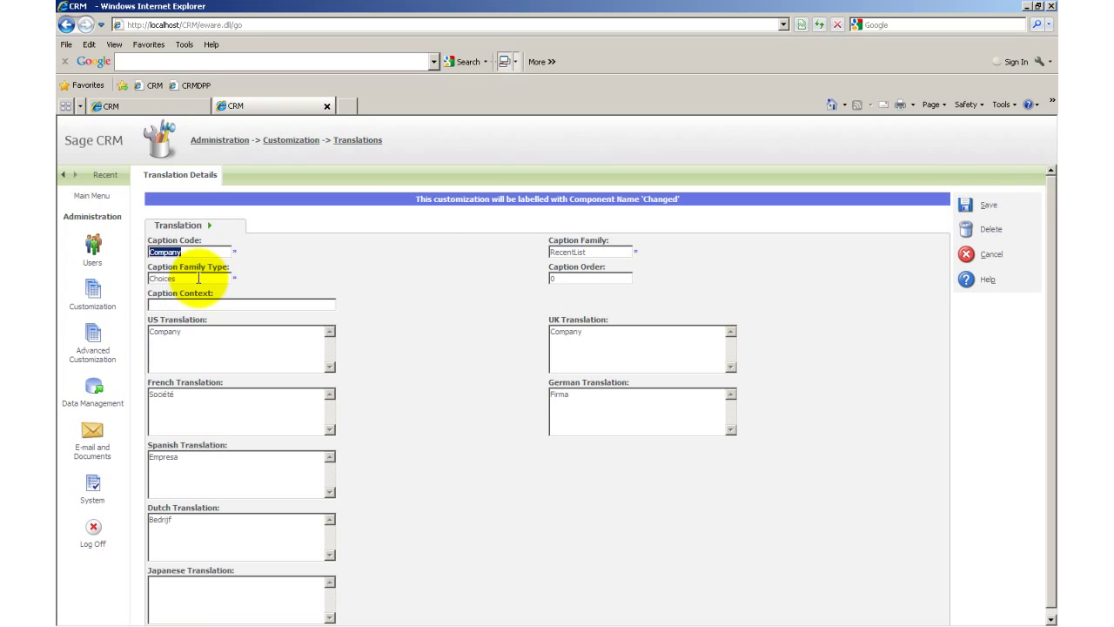
# - Set the US translation of the RecentList Company caption to Organisation and save it
pyautogui.click(201, 331)
pyautogui.moveTo(201, 331); pyautogui.dragTo(112, 328)
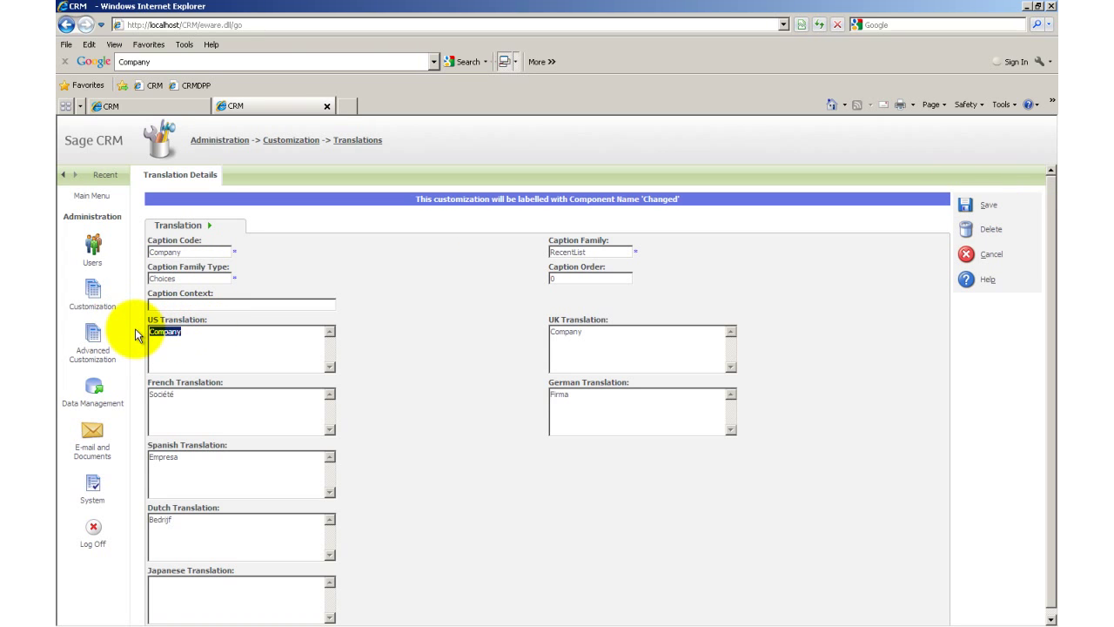
pyautogui.write('C')
pyautogui.write('r')
pyautogui.write('g')
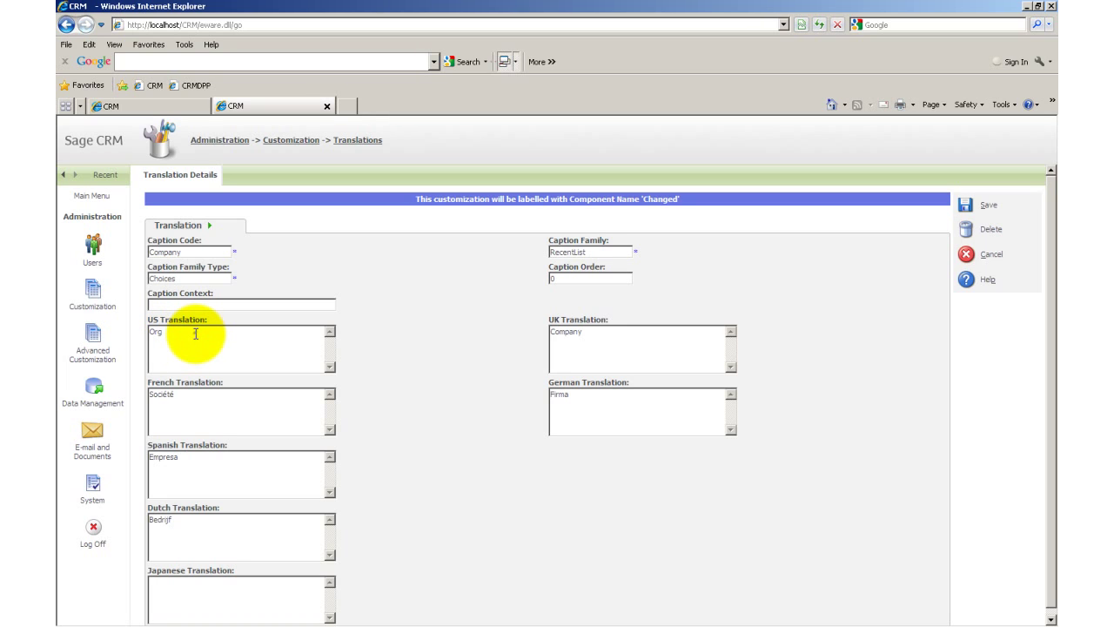
pyautogui.write('anisation')
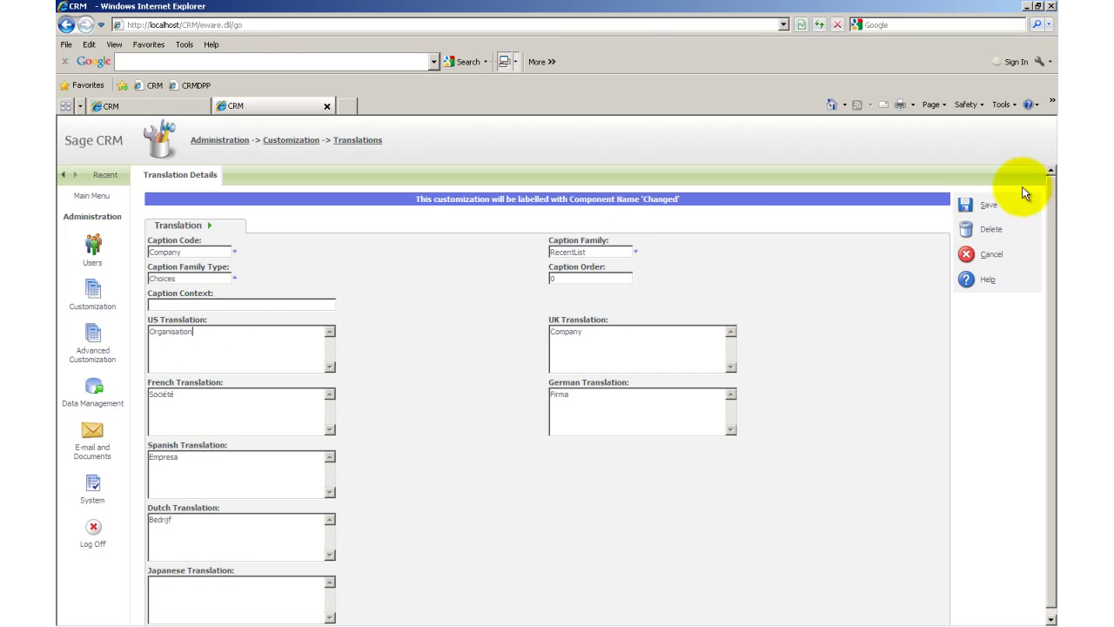
pyautogui.click(976, 206)
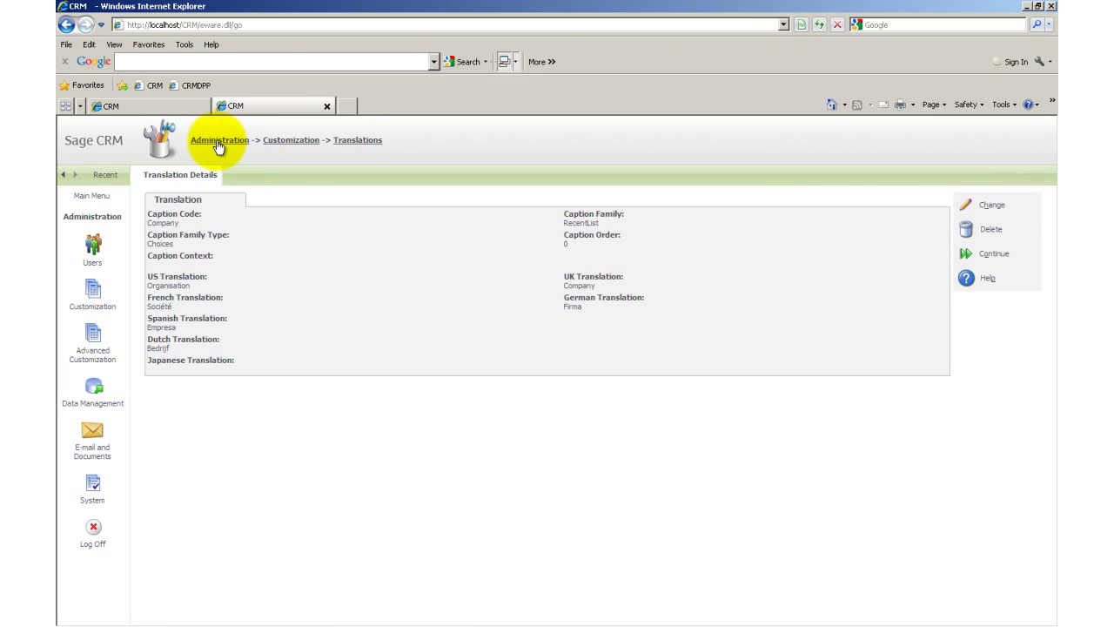
# - Check the company heading of the recent list in both open CRM browser sessions
pyautogui.click(105, 181)
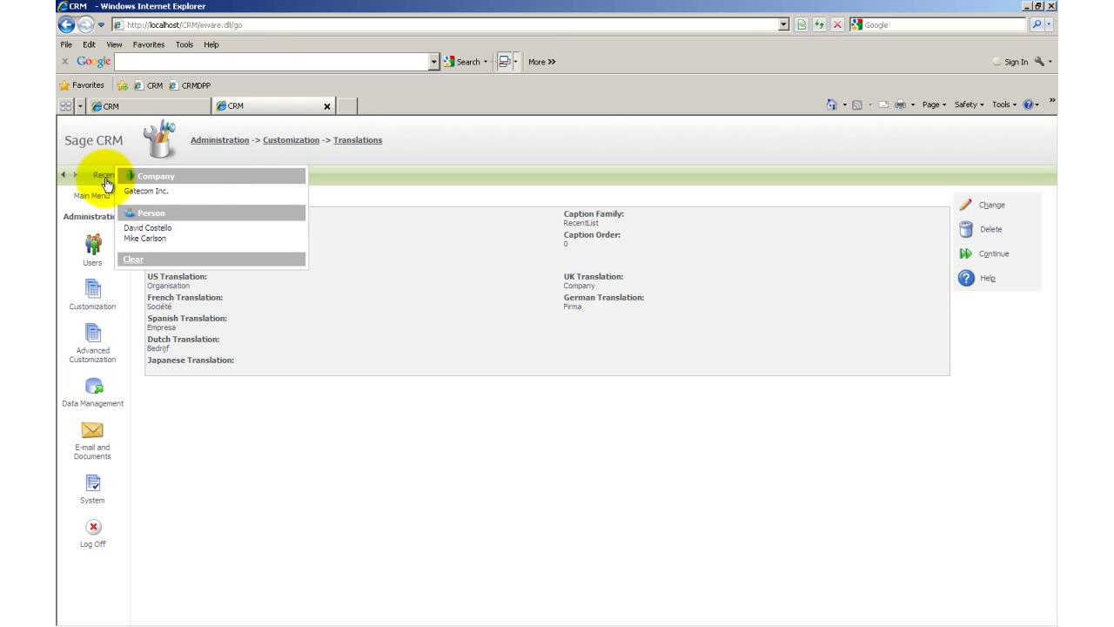
pyautogui.click(105, 181)
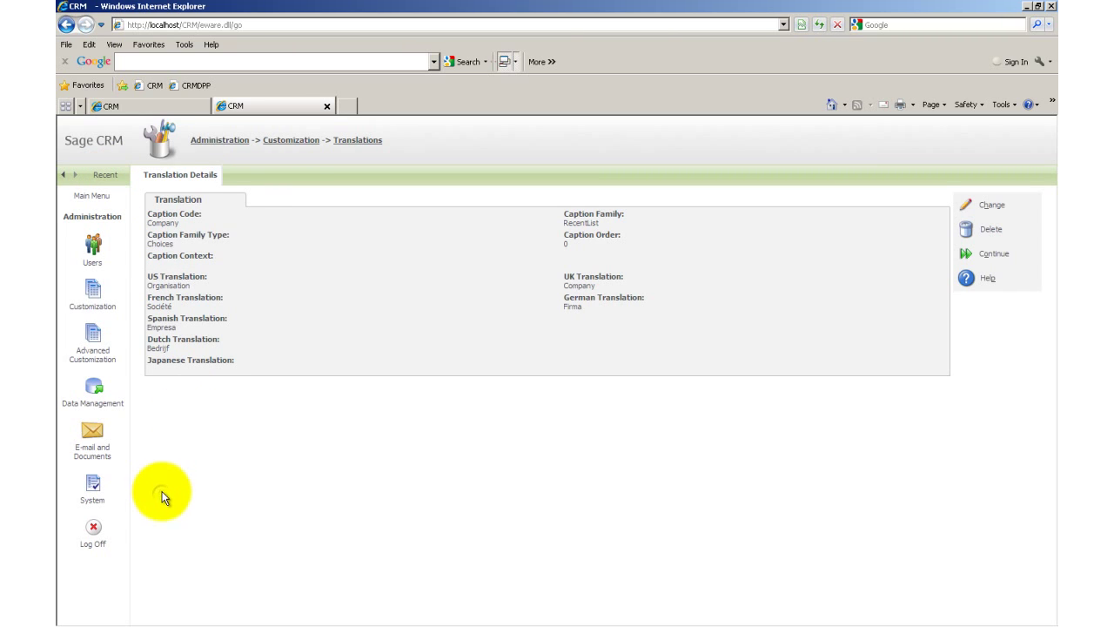
pyautogui.click(120, 111)
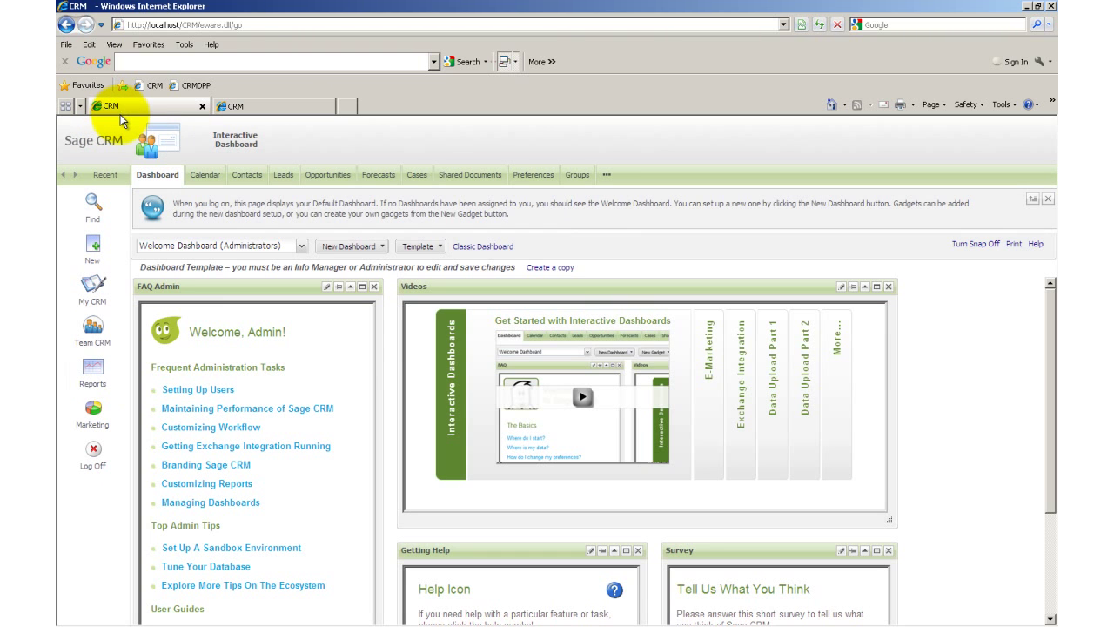
pyautogui.click(103, 180)
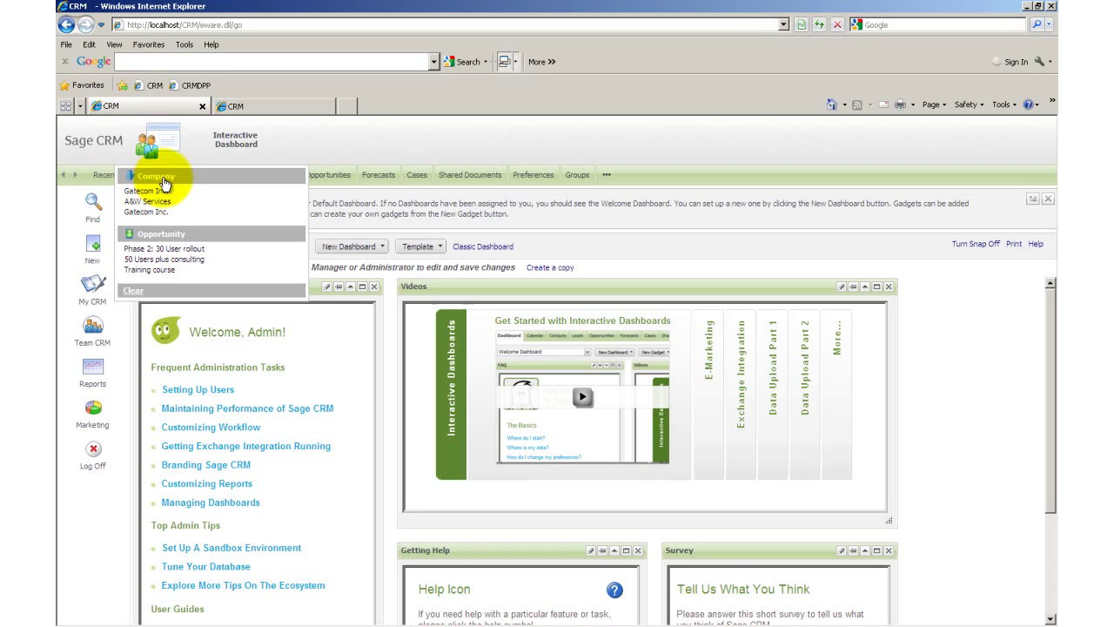
pyautogui.click(93, 180)
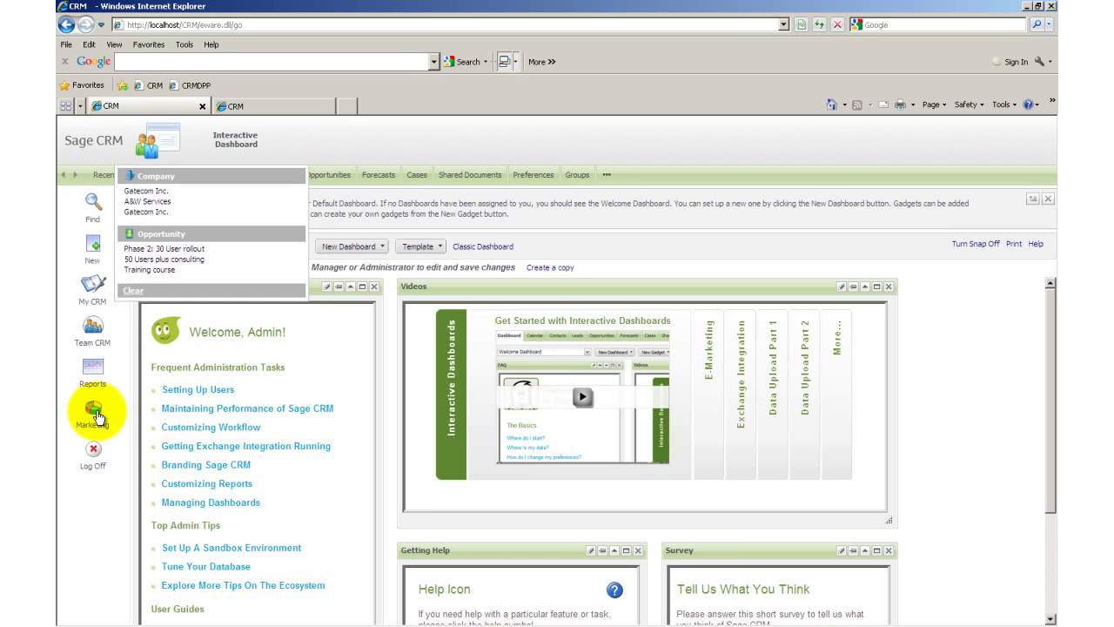
# - Log off the administrator from the first CRM session and log on with a different user's user name
pyautogui.click(93, 450)
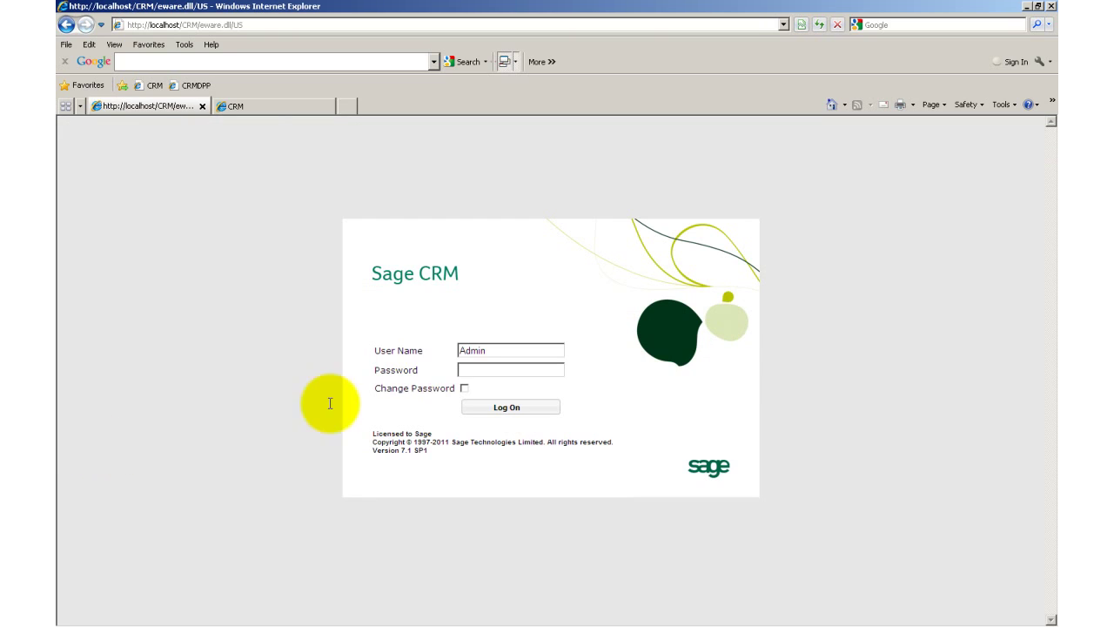
pyautogui.click(498, 353)
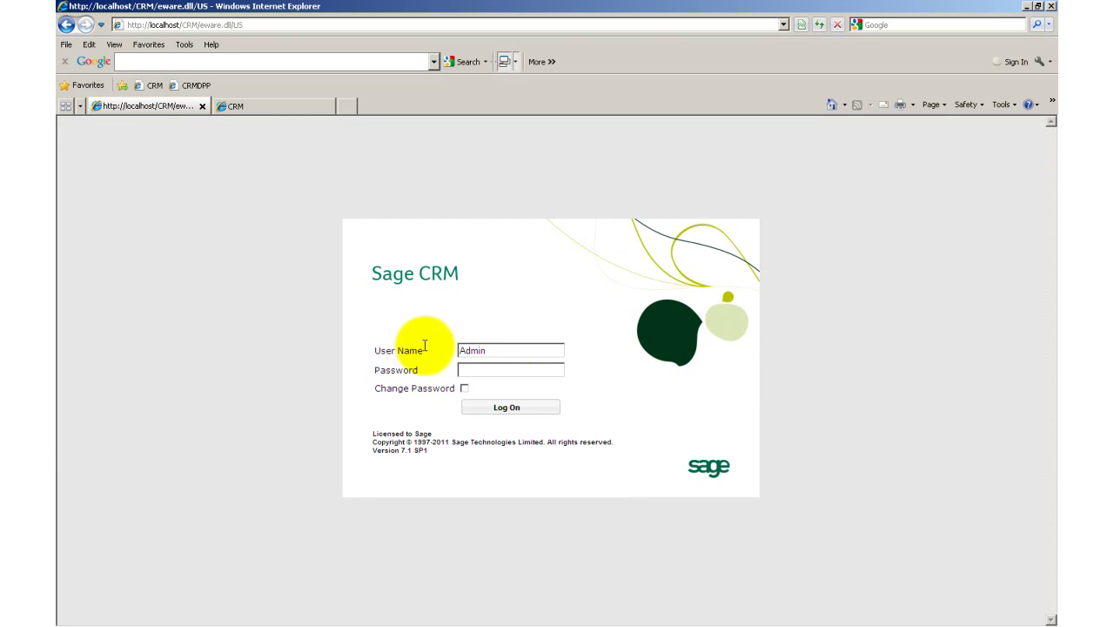
pyautogui.hotkey('ctrl', 'a')
pyautogui.write('maye')
pyautogui.press('Return')
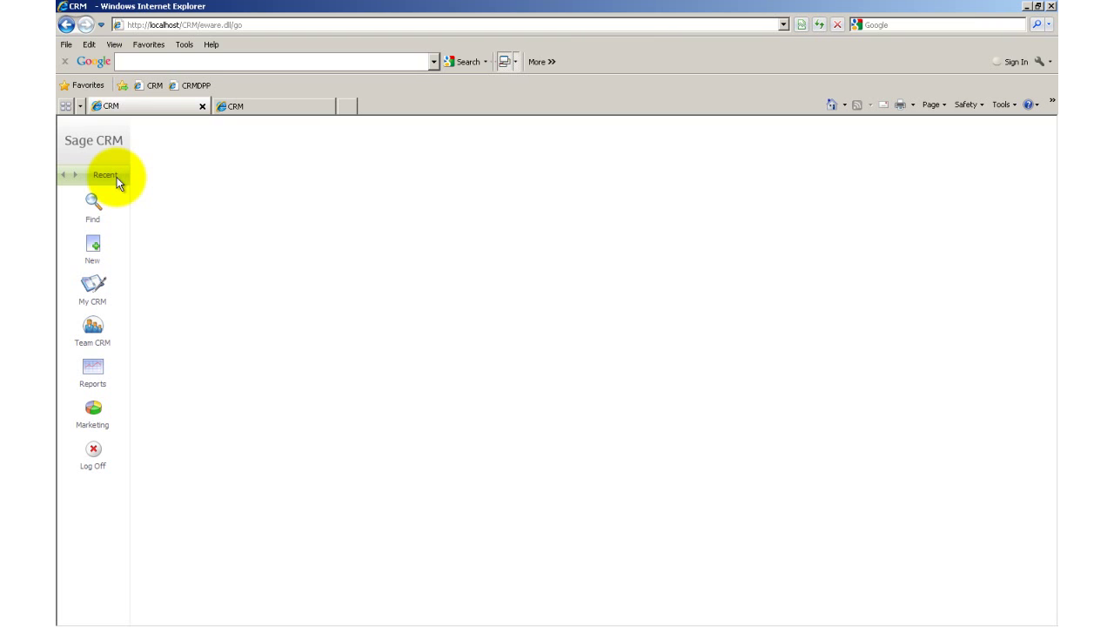
# - Check the company heading in the new user's recent list and the Company entry among the Find screen's entity choices
pyautogui.moveTo(117, 176)
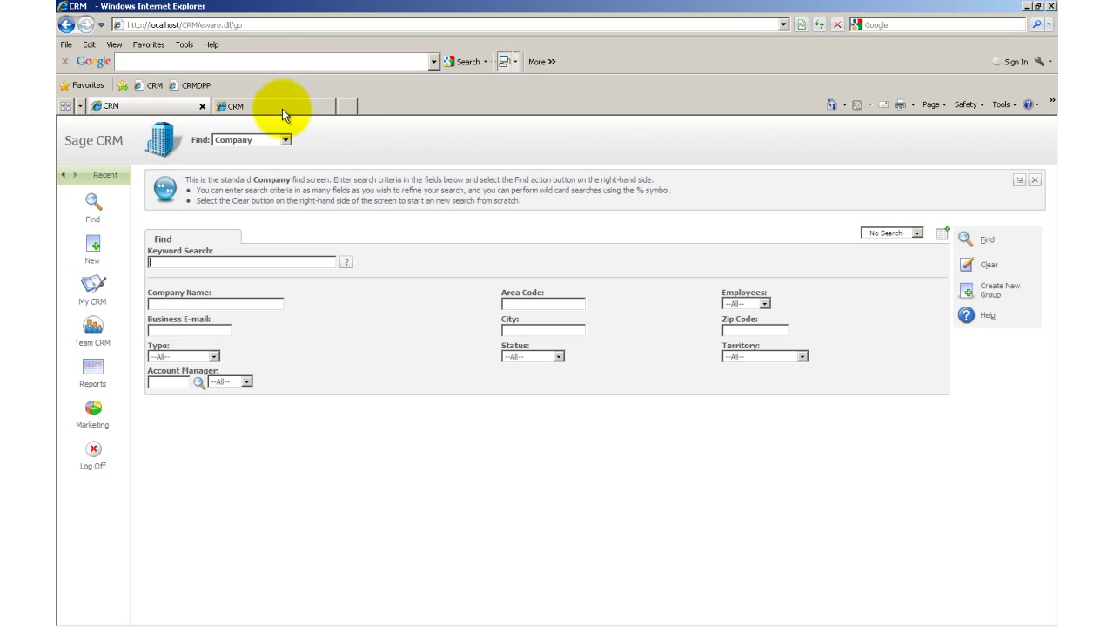
pyautogui.click(252, 140)
pyautogui.click(252, 145)
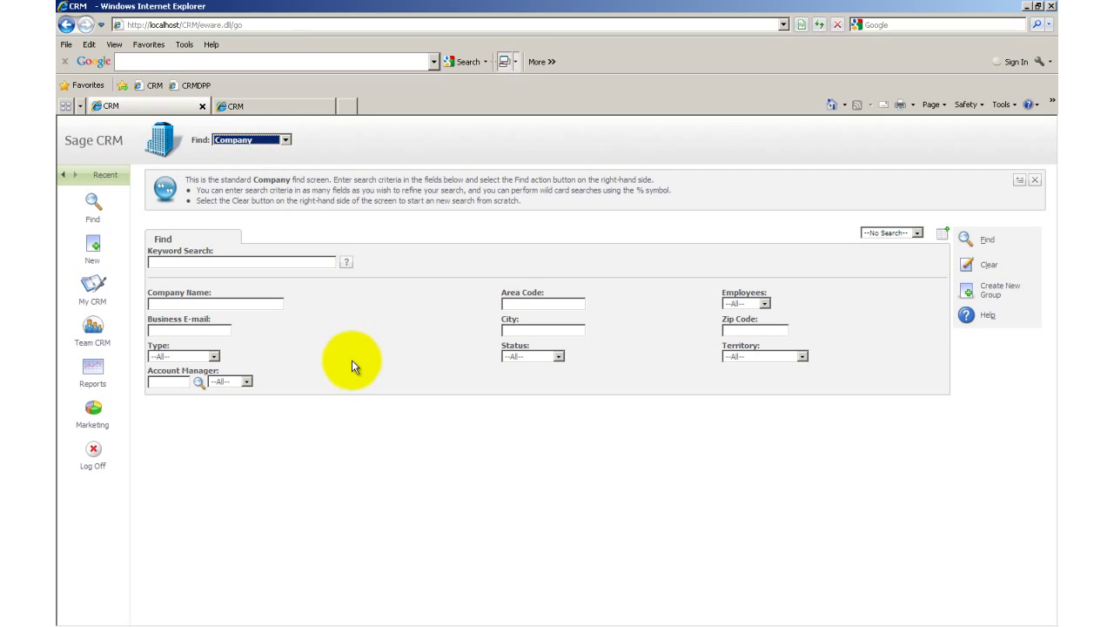
# - Return to the administration session and continue from the RecentList Company caption's translation details to the translations list
pyautogui.click(265, 109)
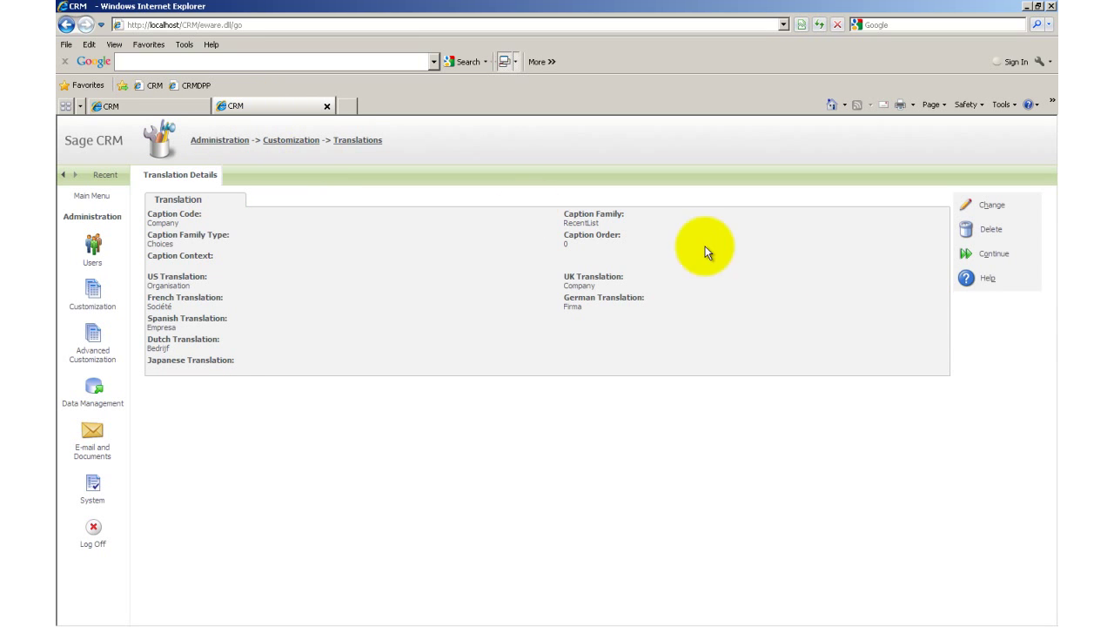
pyautogui.click(994, 254)
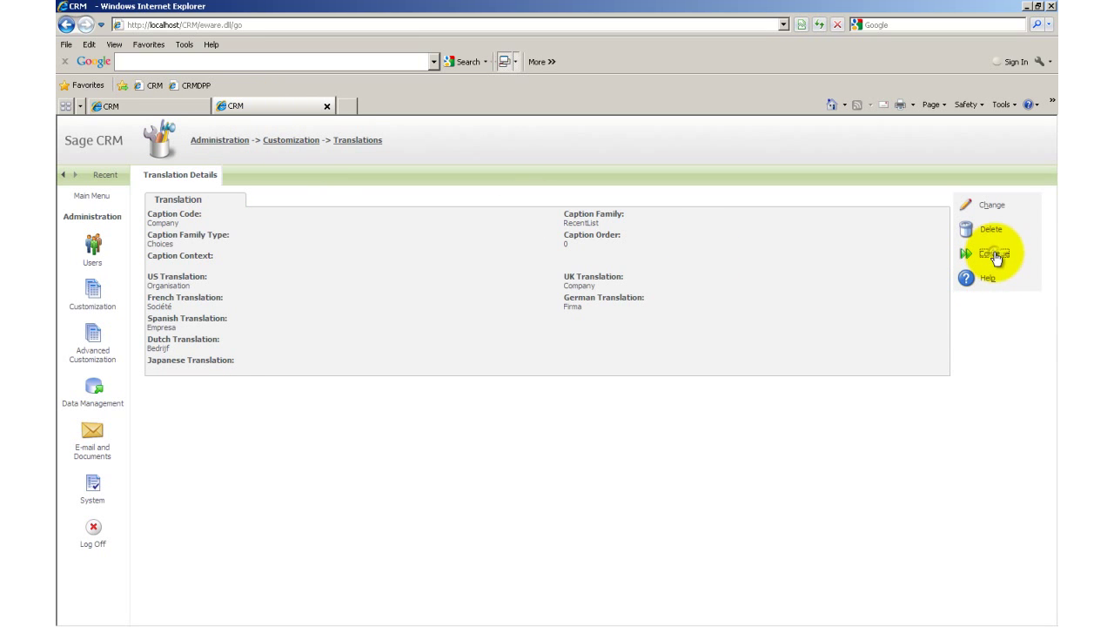